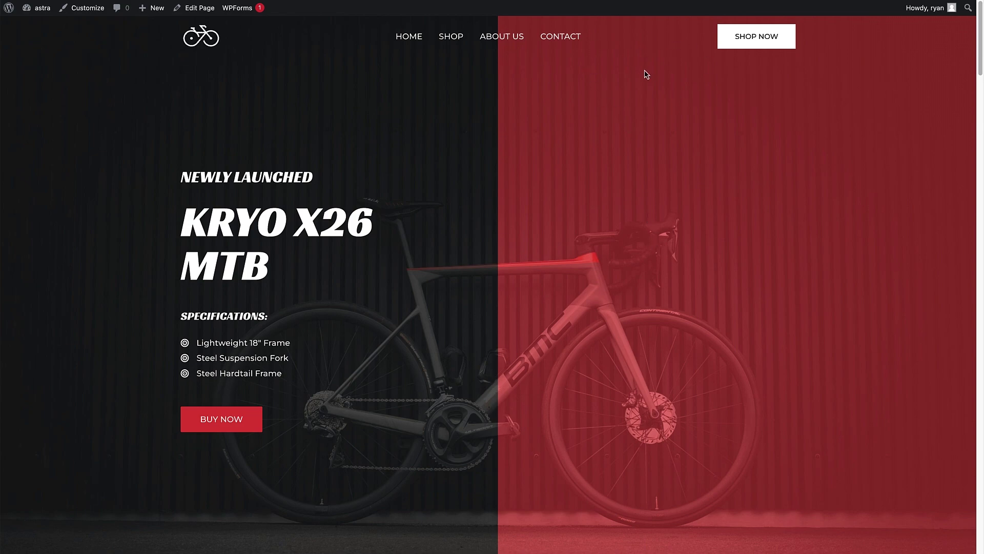
Review the home page footer links, then go from the live site to the admin Dashboard
drag(974, 39, 970, 513)
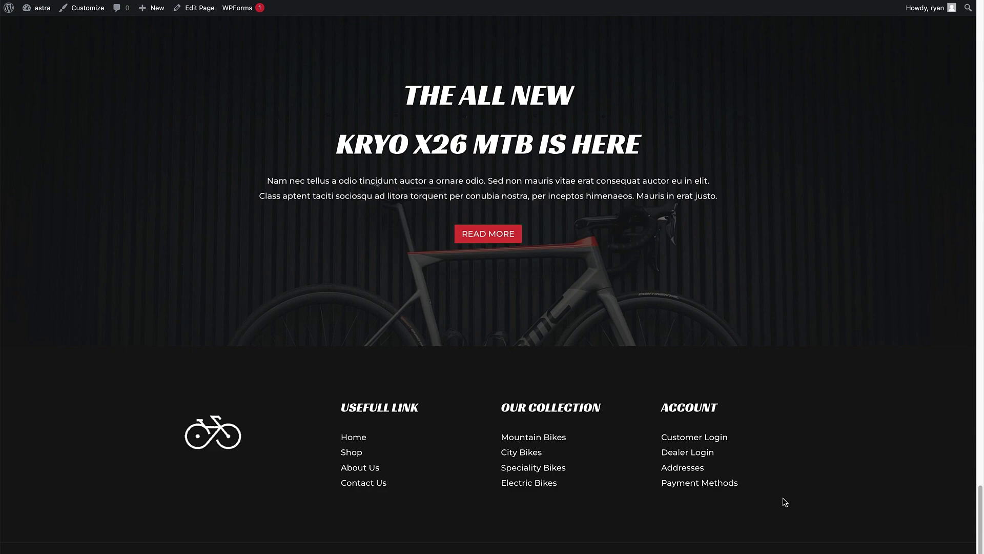
drag(979, 510, 961, 21)
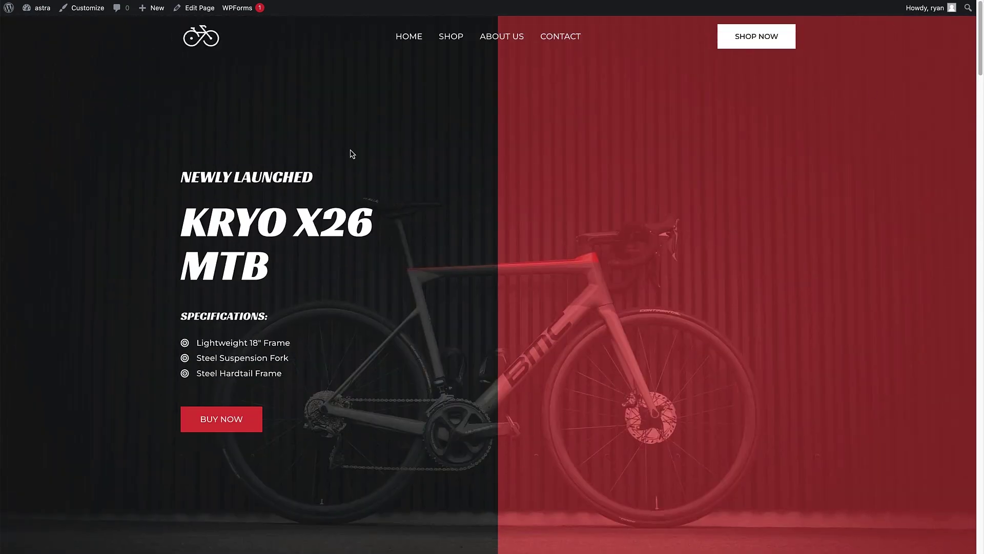
click(40, 7)
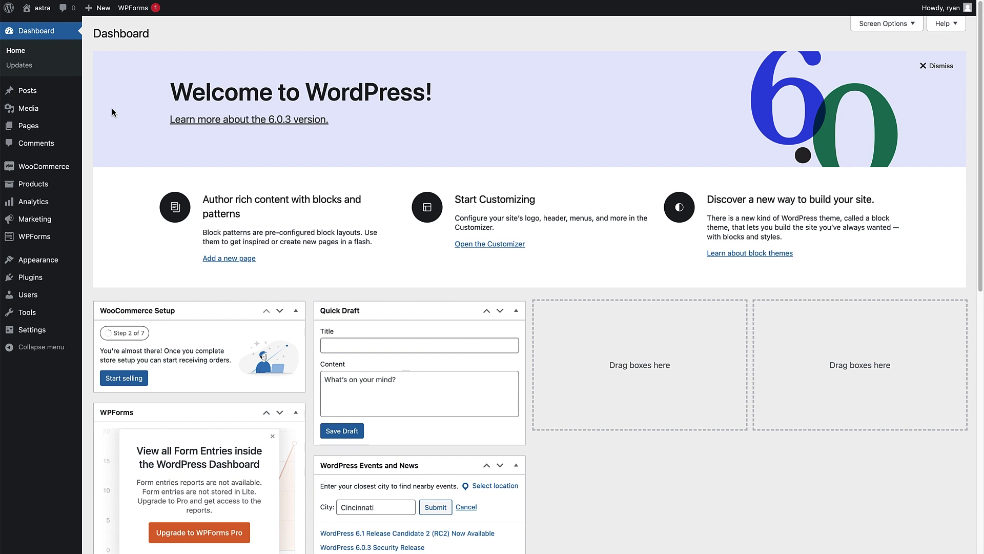
Under Settings > Privacy, choose 'Privacy Policy' as the site's privacy policy page
mouse_move(40, 329)
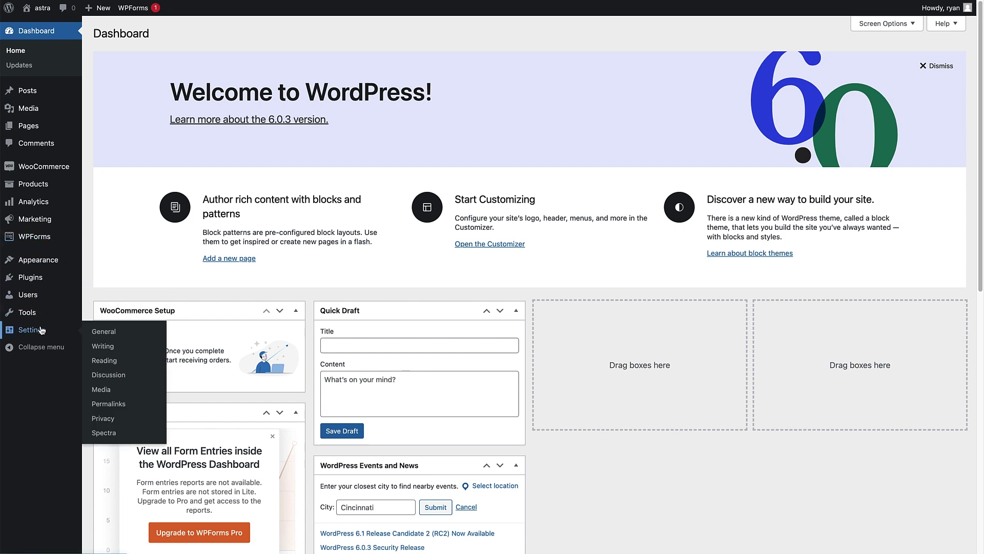
click(104, 419)
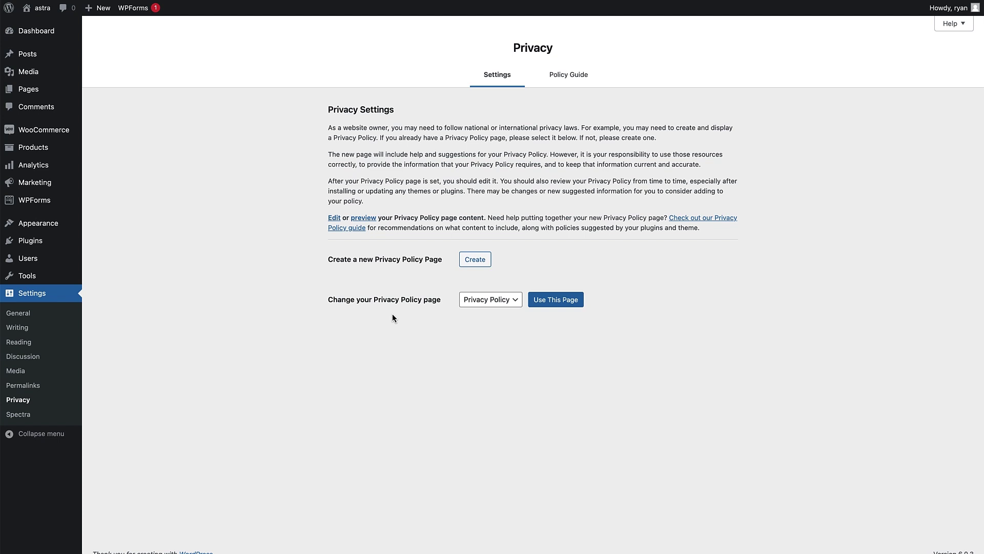
click(513, 303)
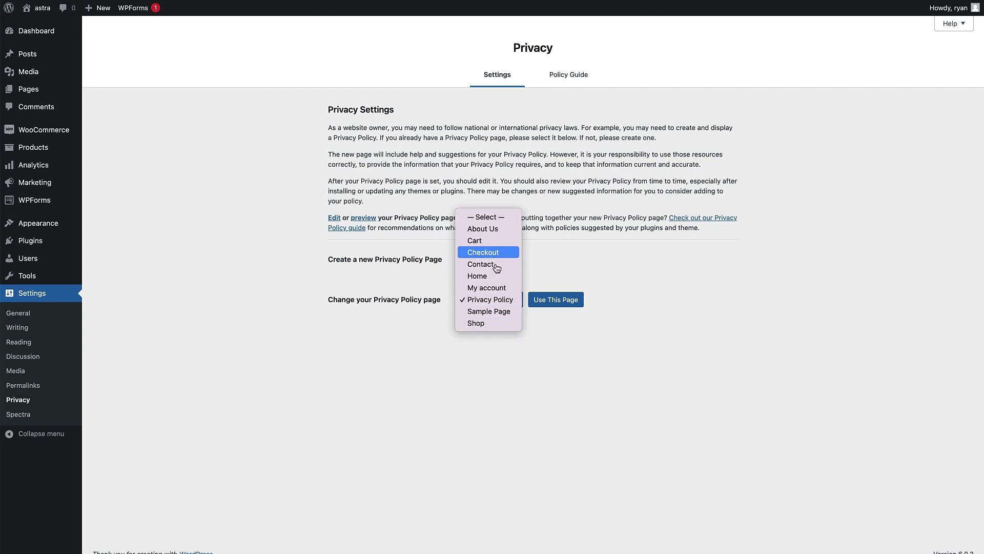
click(500, 304)
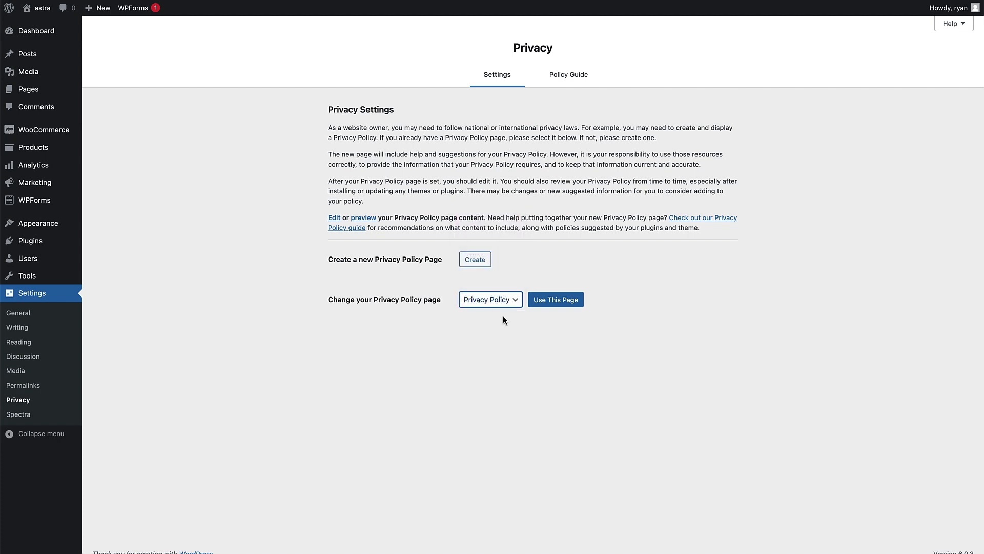
click(554, 302)
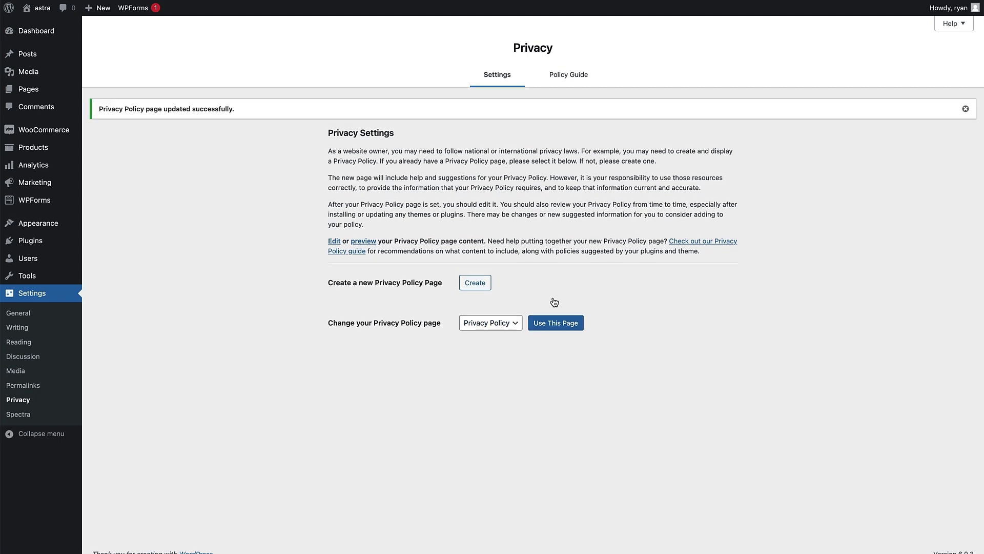
click(566, 80)
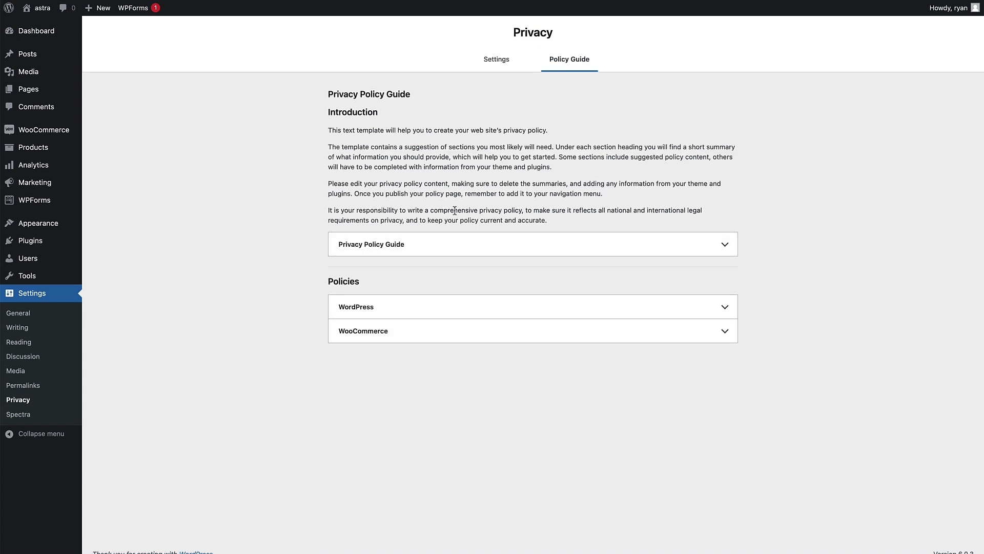
click(726, 247)
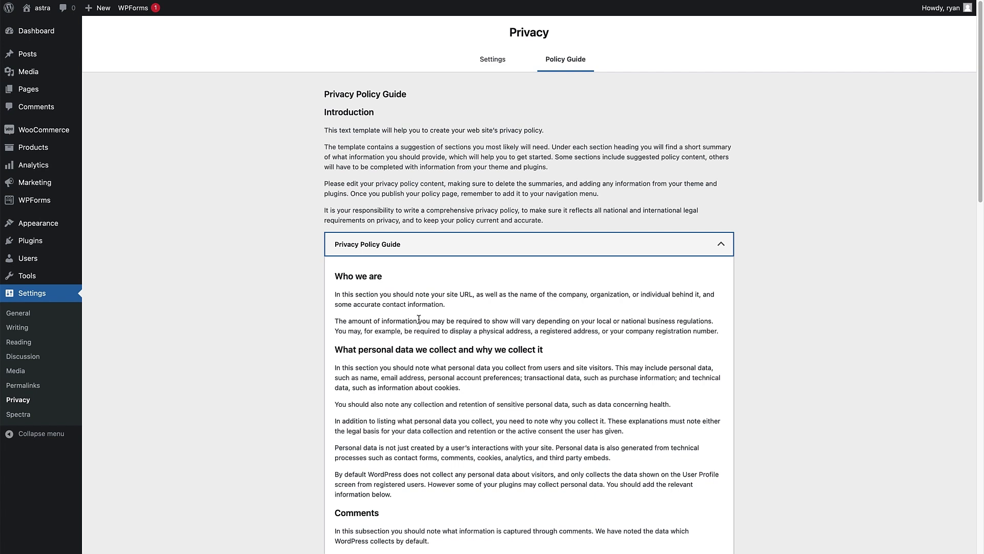
click(719, 249)
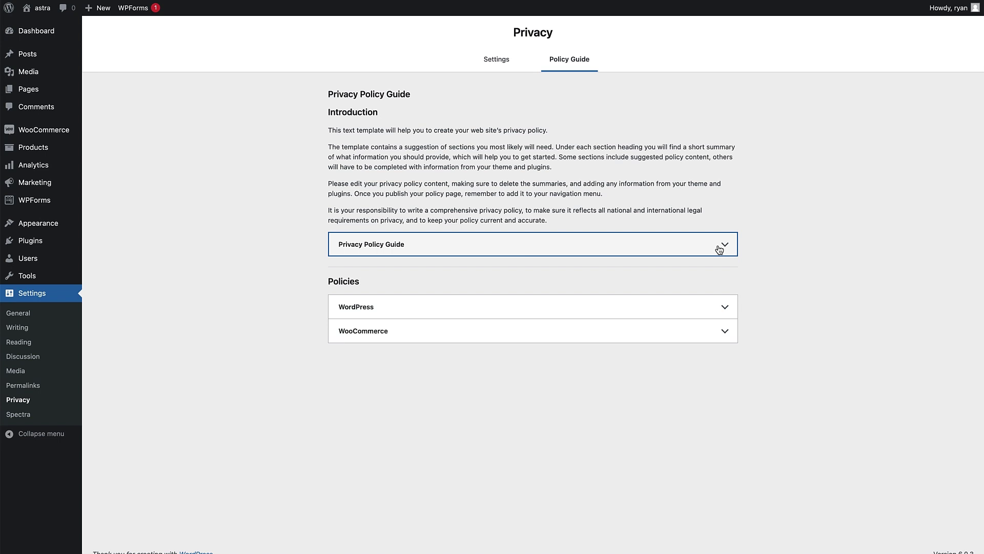
click(493, 66)
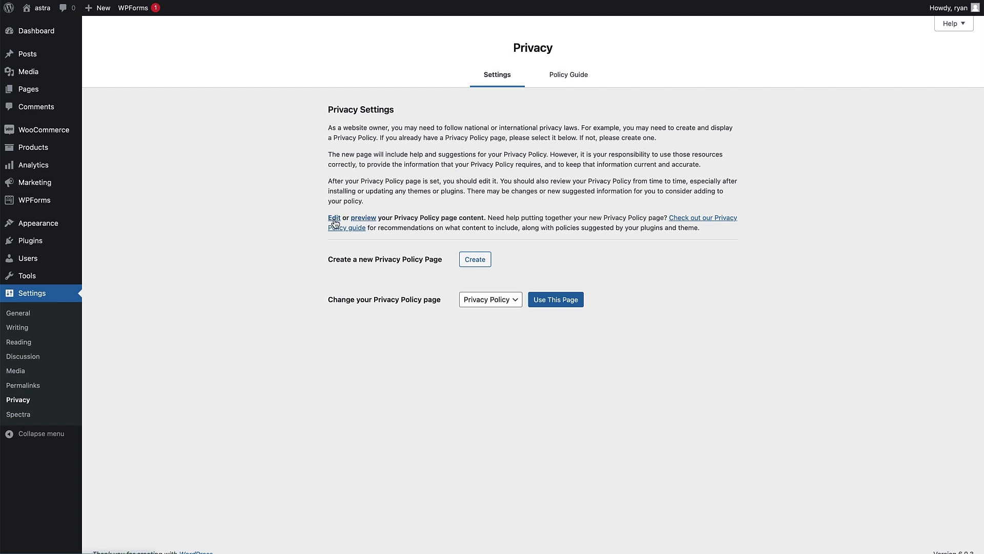
Open the Privacy Policy draft from Pages and publish it
click(44, 97)
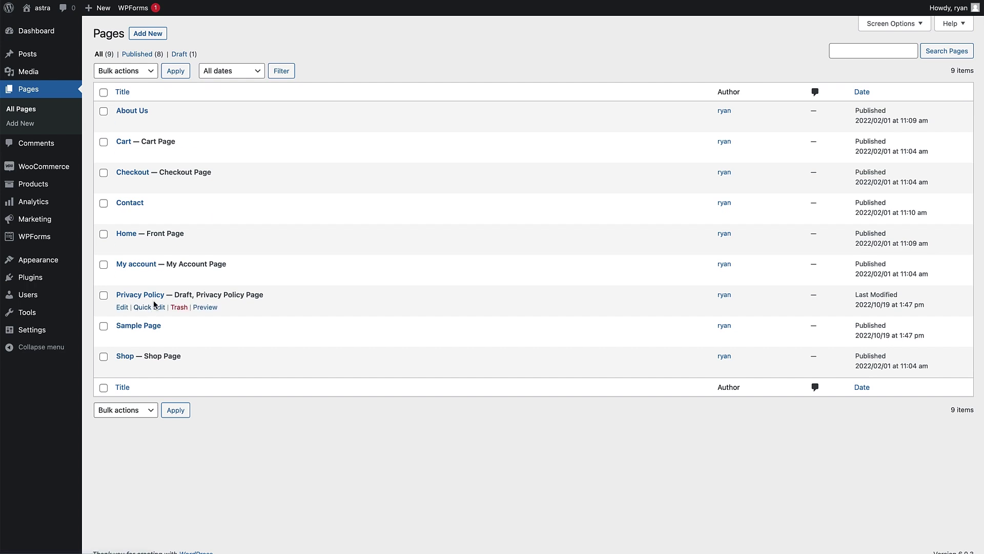
click(122, 309)
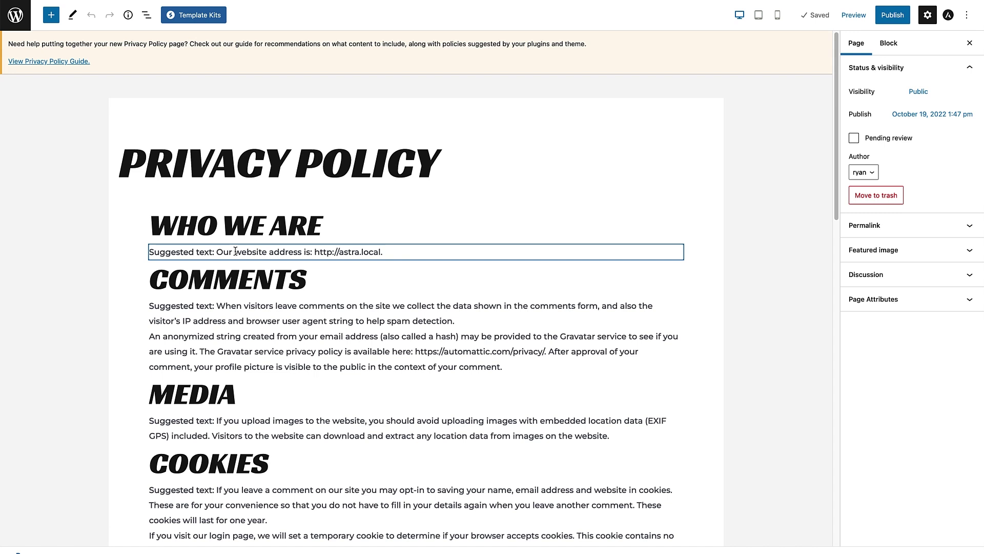
click(883, 17)
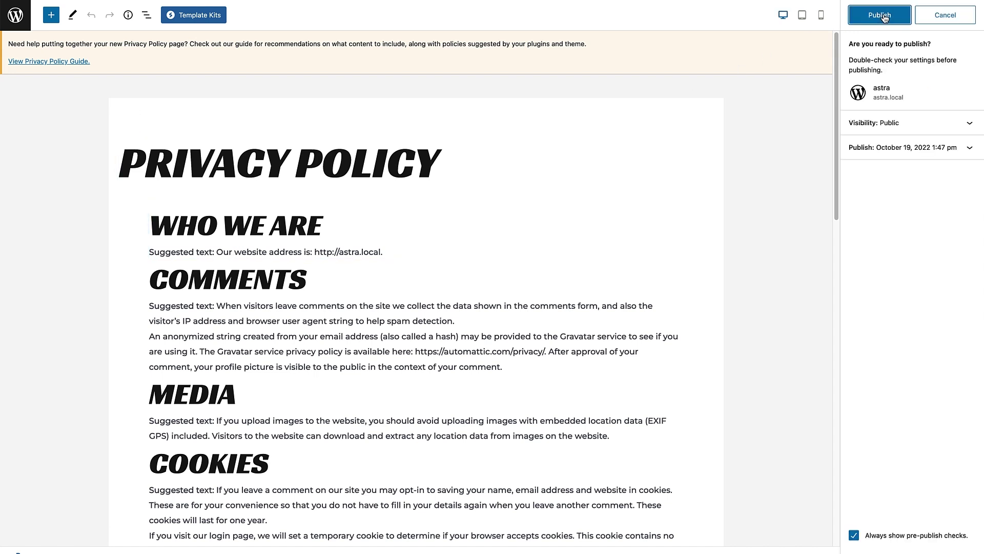
click(884, 17)
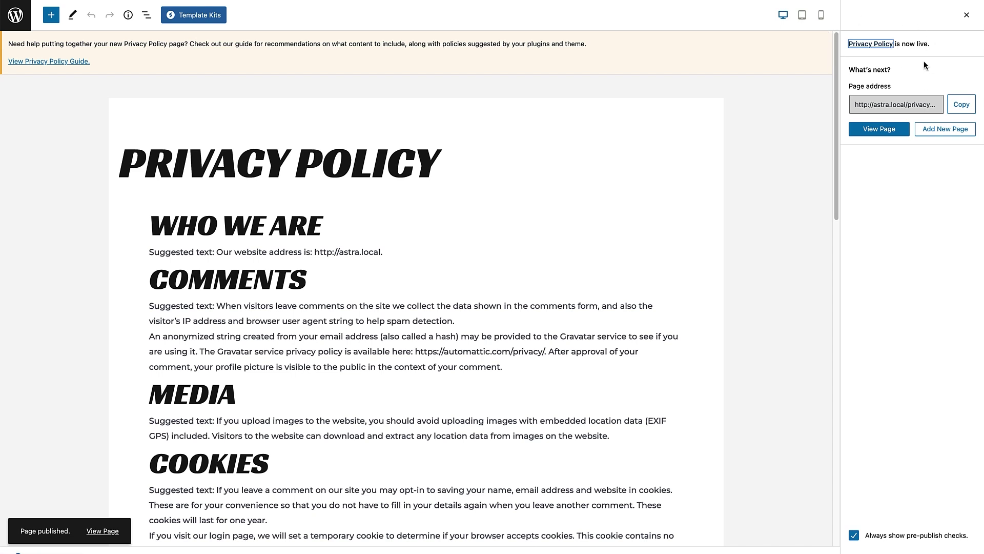
Open the live Privacy Policy page and scroll through its suggested-text sections
click(883, 45)
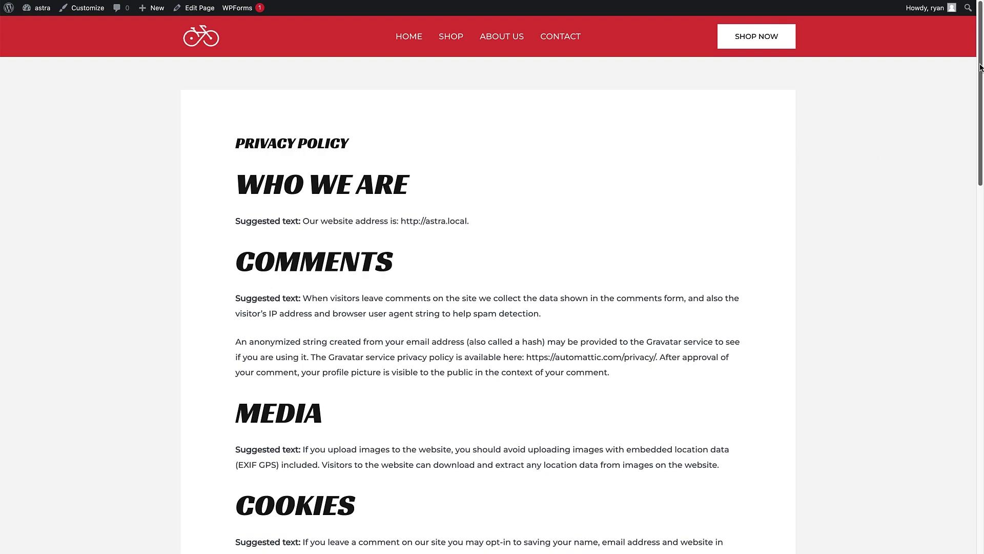
scroll(952, 214, down, 8)
scroll(930, 324, down, 15)
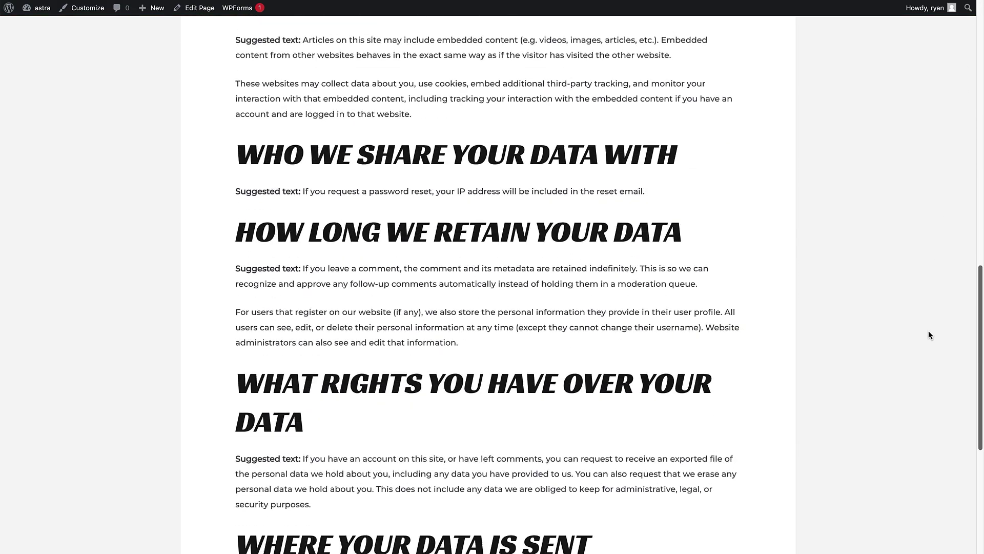
scroll(914, 451, up, 20)
scroll(918, 105, up, 3)
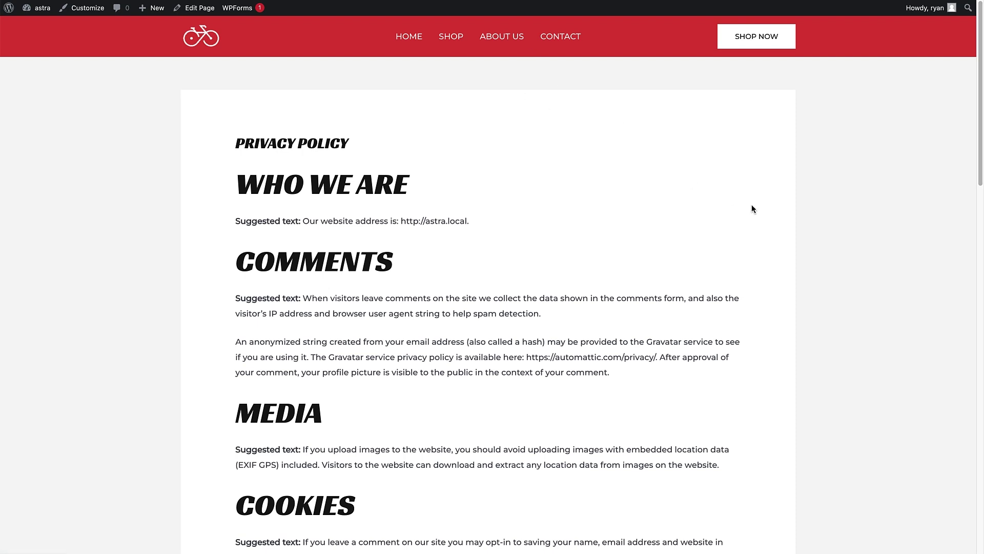
Load the Primary Menu in the Appearance > Menus editor
click(38, 24)
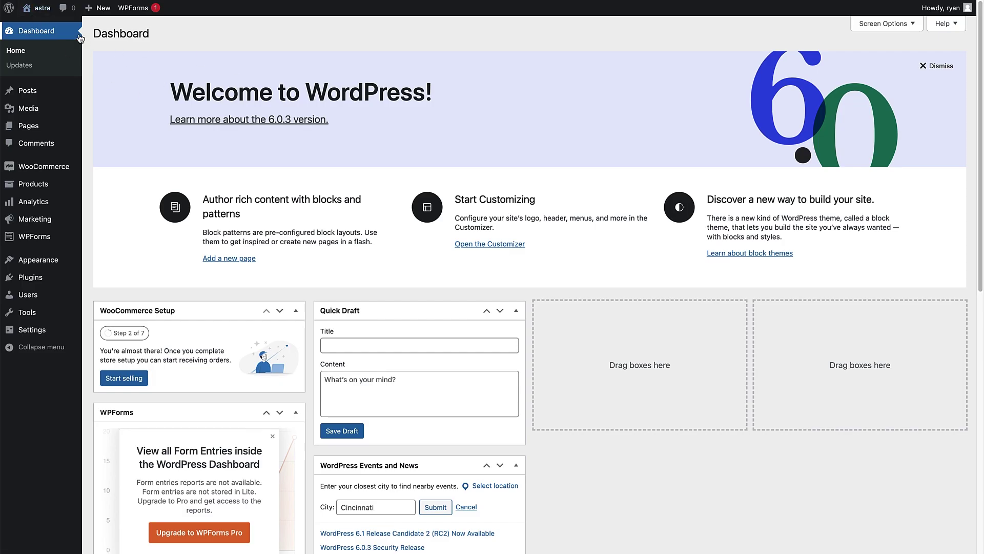
mouse_move(46, 262)
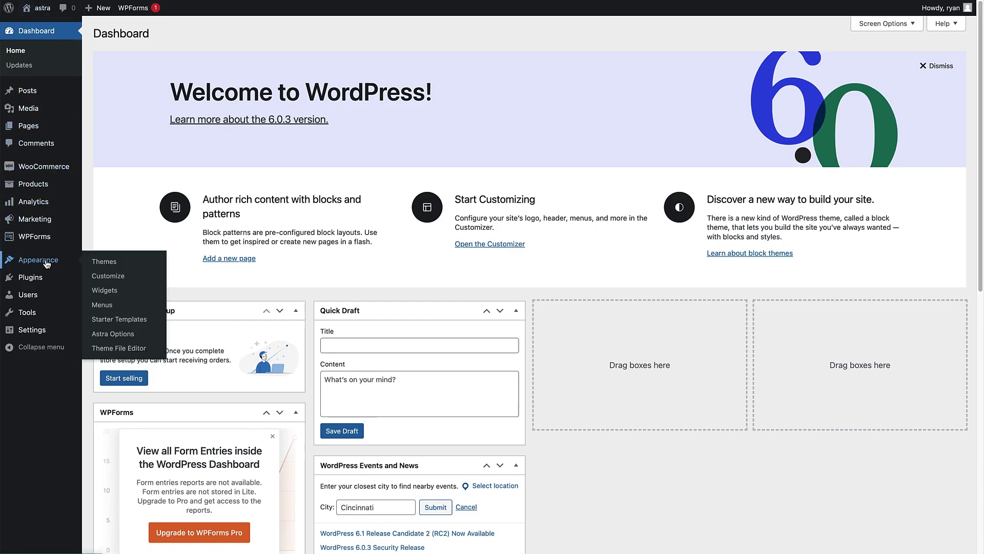
click(96, 305)
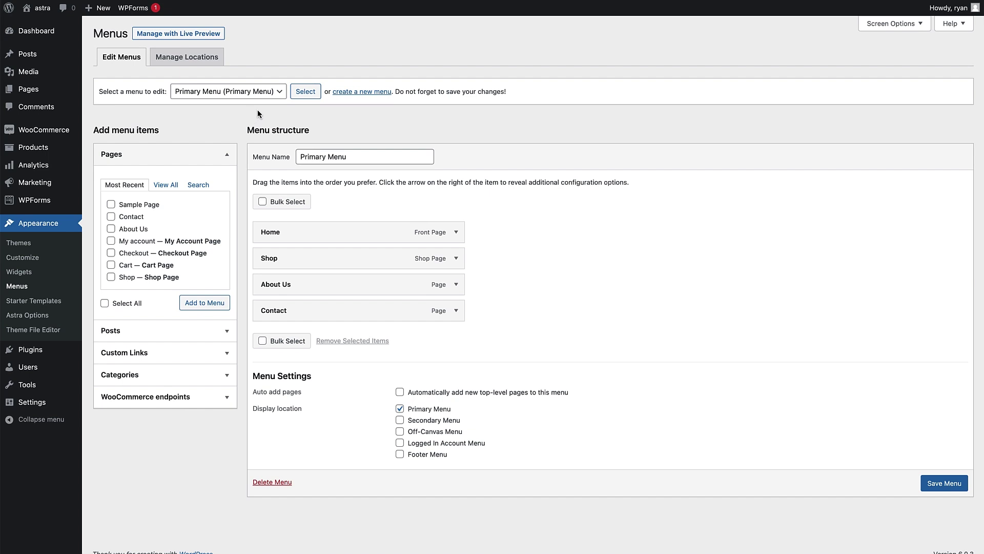
click(233, 94)
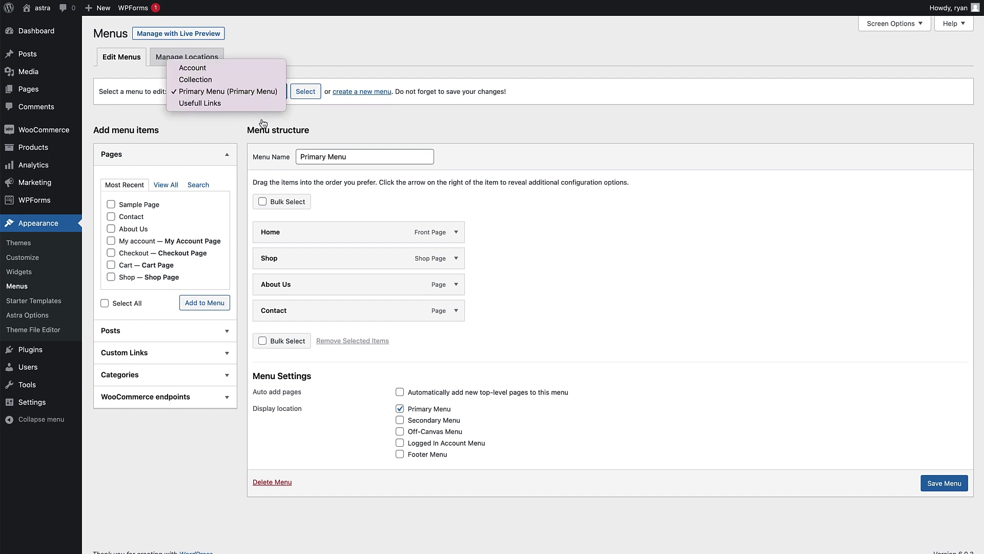
click(233, 130)
click(303, 93)
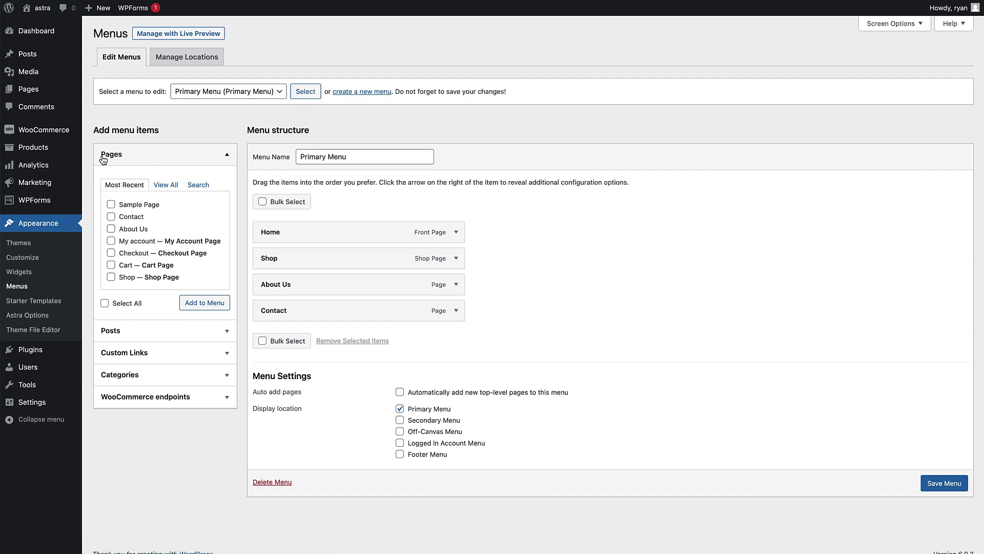
Add the Privacy Policy page after Contact in the Primary Menu and save it
click(161, 186)
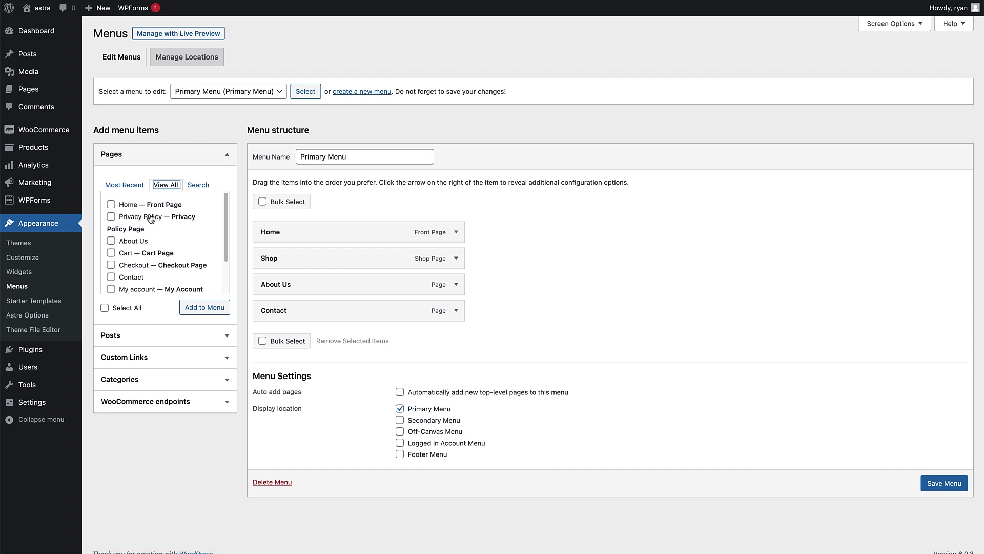
click(111, 216)
click(196, 309)
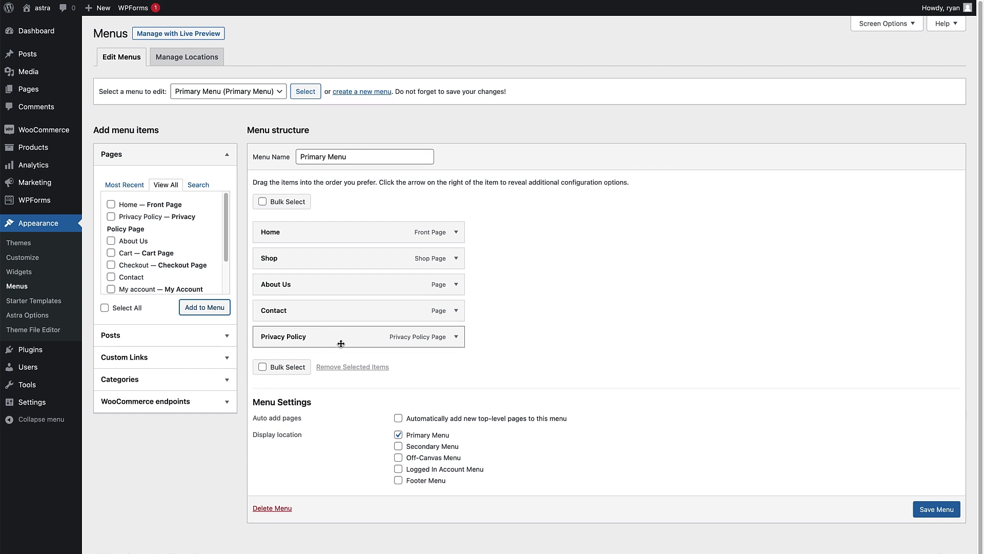
click(456, 337)
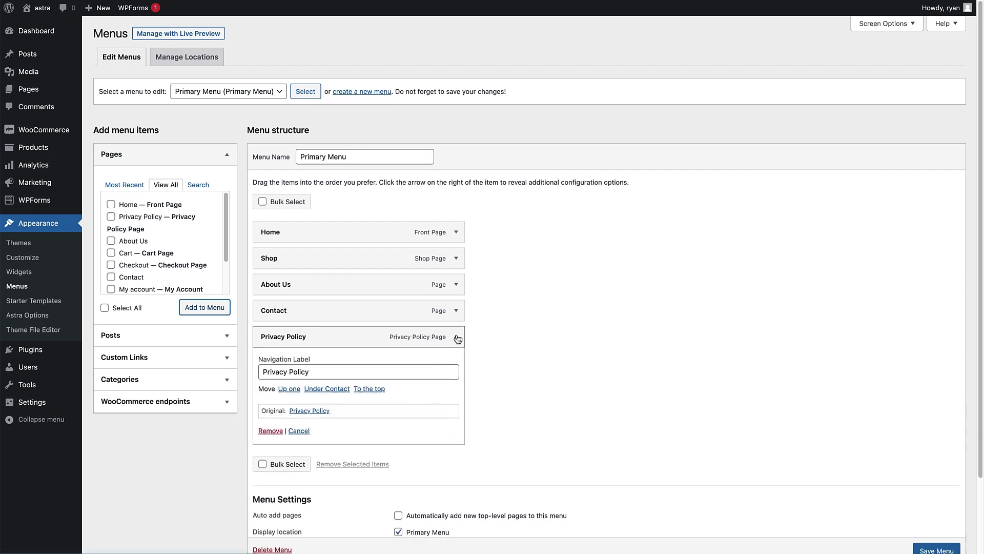
drag(330, 373, 220, 378)
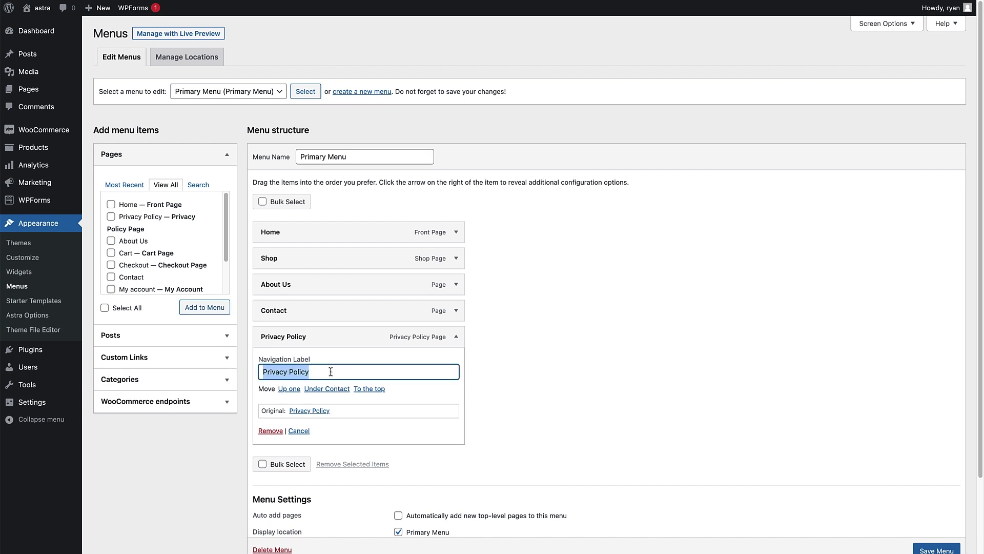
click(456, 337)
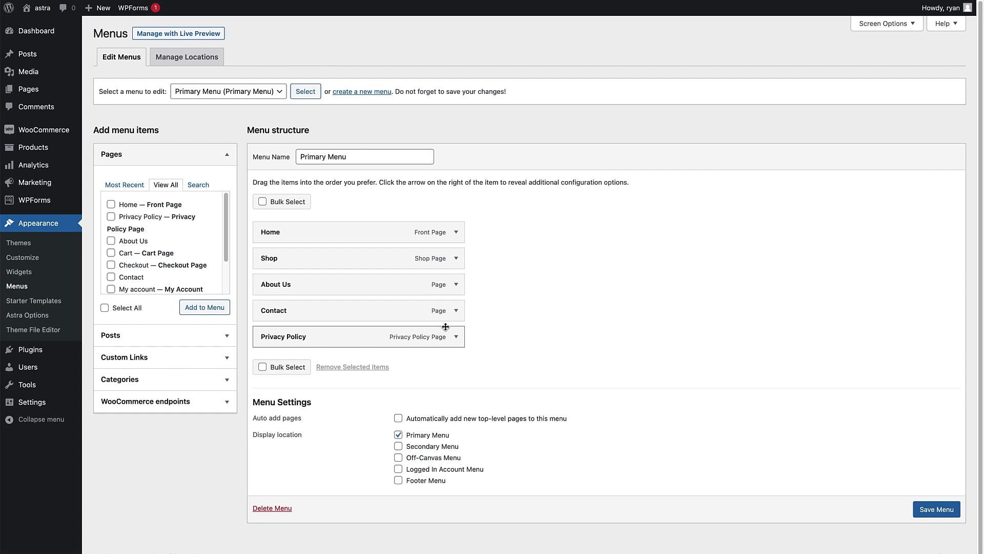
click(933, 509)
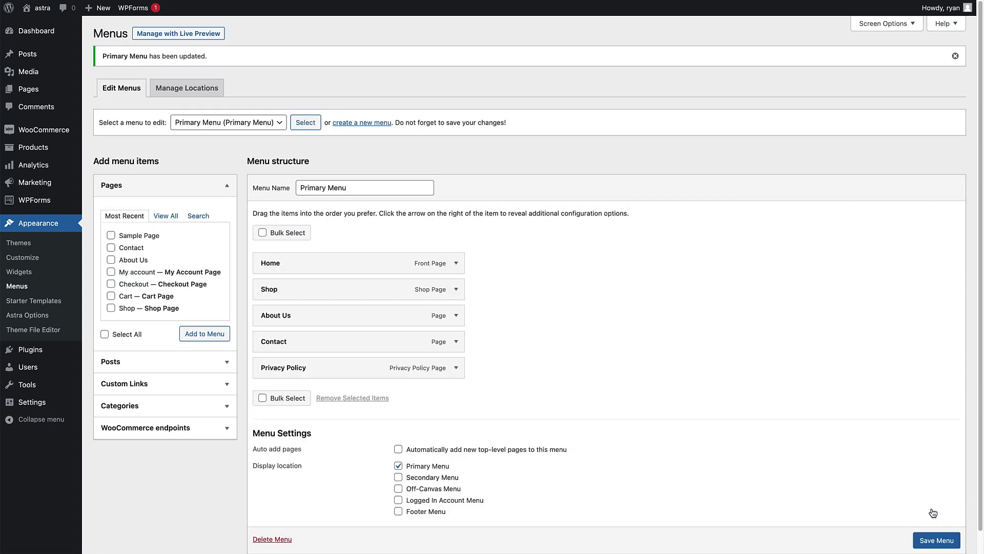
Visit the live homepage and scroll down to the Usefull Link footer column
click(32, 10)
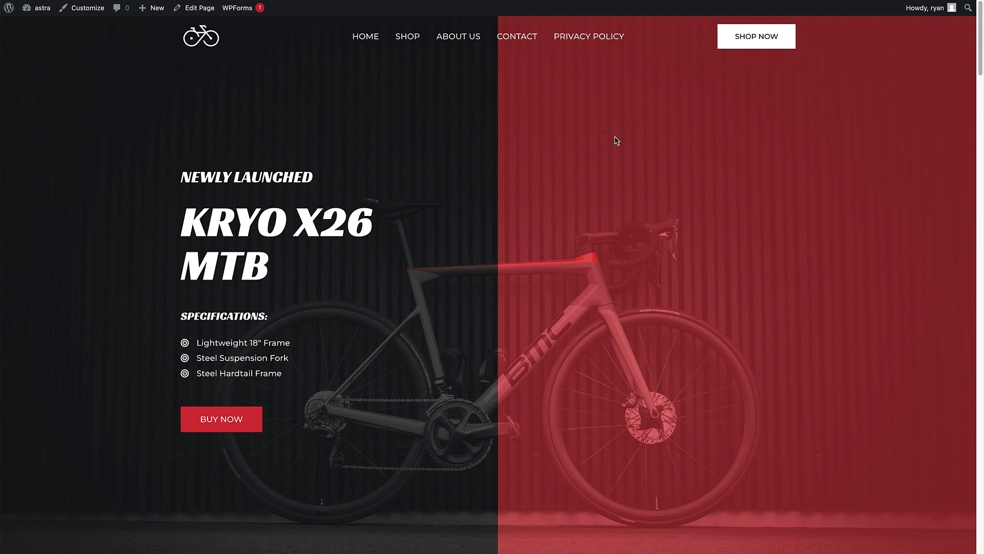
drag(980, 31, 980, 520)
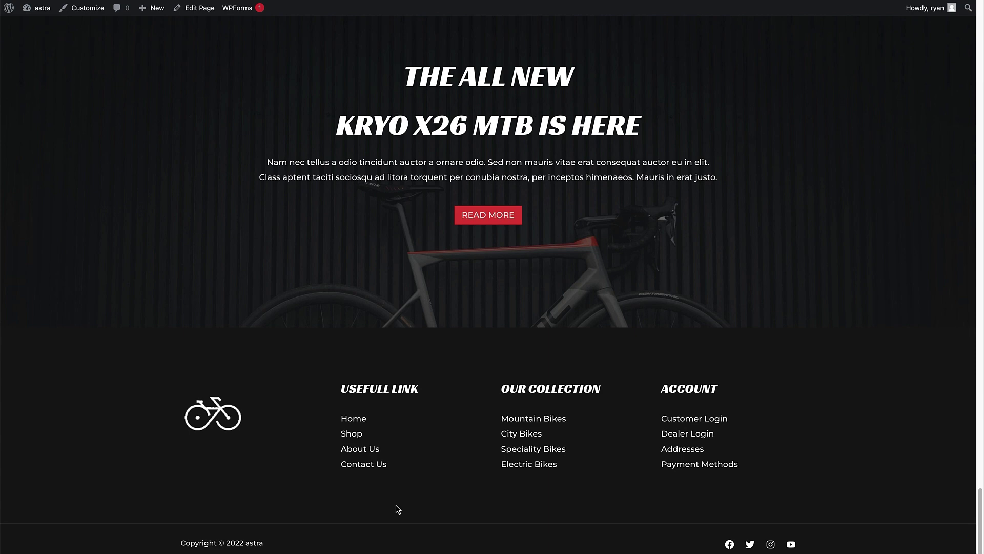
In Widgets, collapse Main Sidebar and expand Footer Builder Widget 2
click(26, 16)
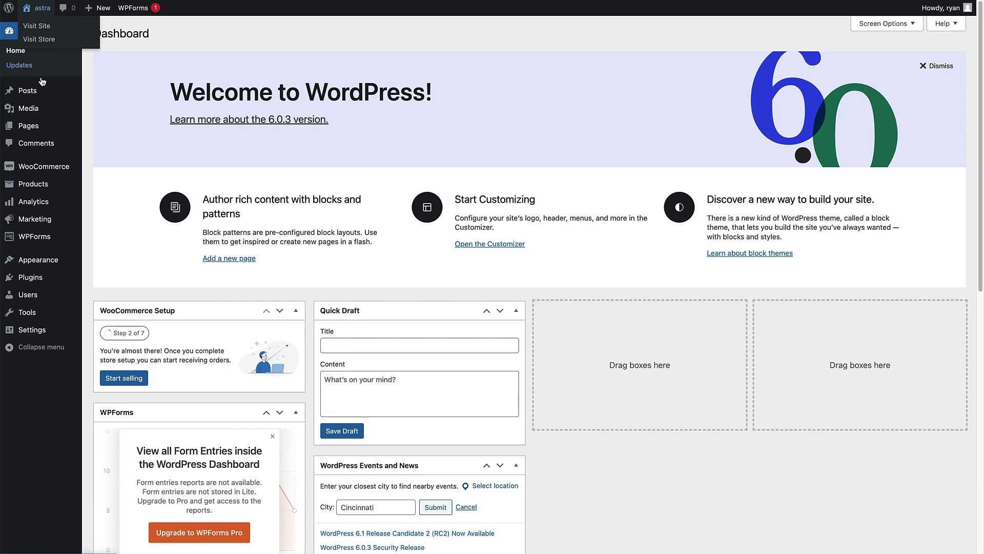
mouse_move(60, 264)
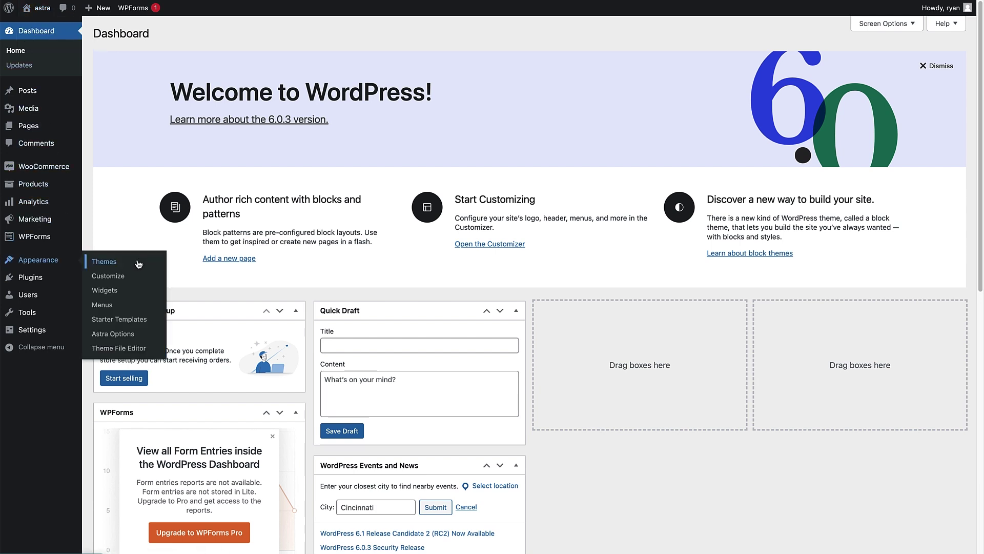
click(104, 292)
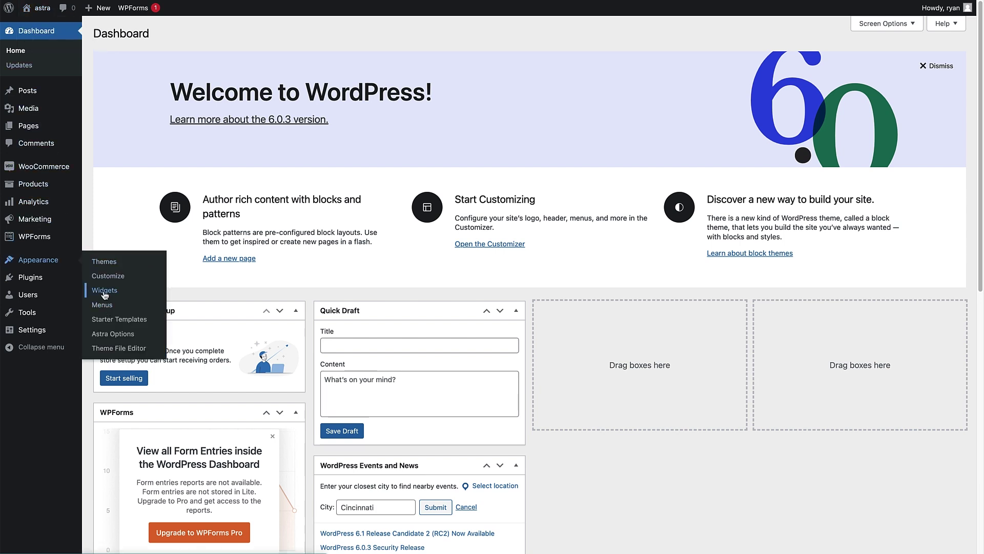
click(625, 61)
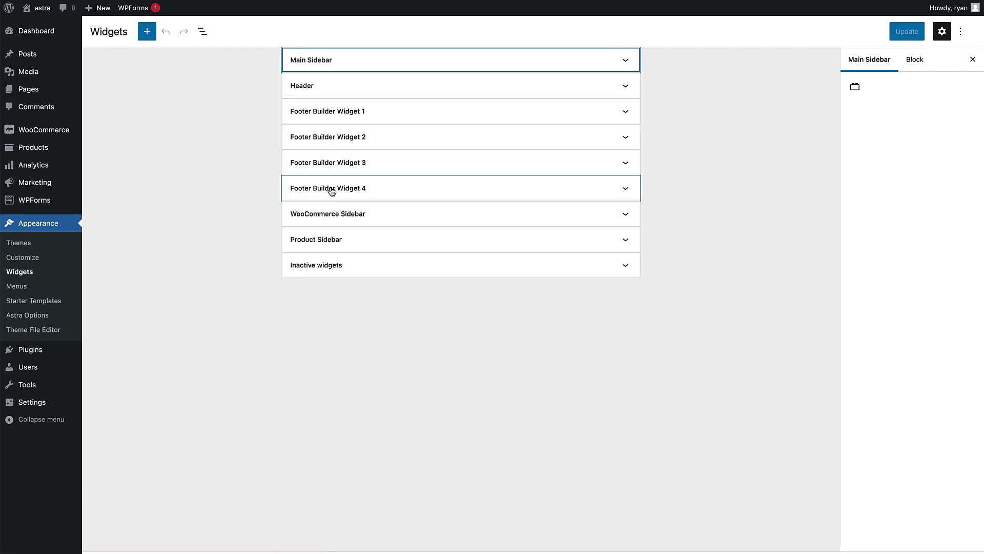
click(345, 138)
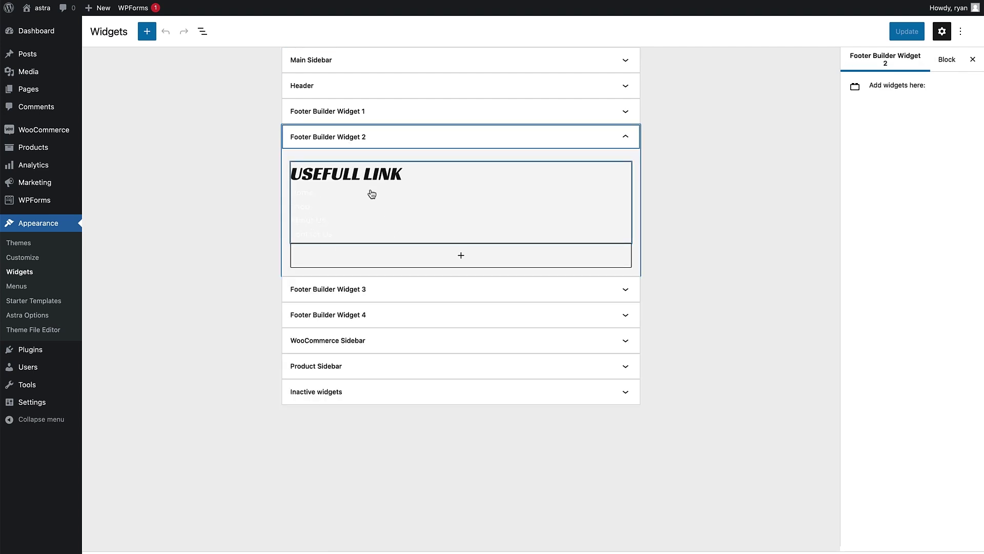
Add a Navigation Menu widget showing the Usefull Links menu to Footer Builder Widget 2
click(463, 262)
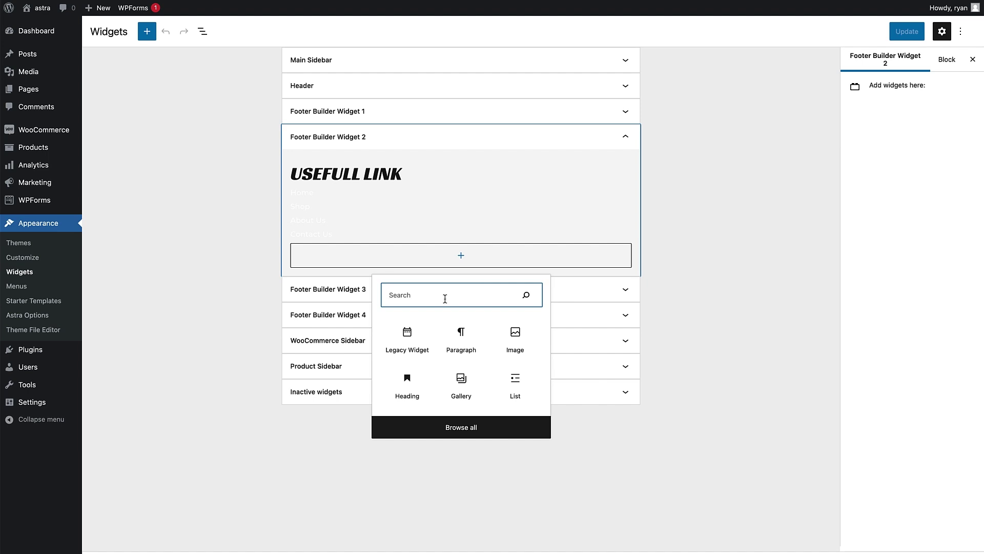
text(navigation)
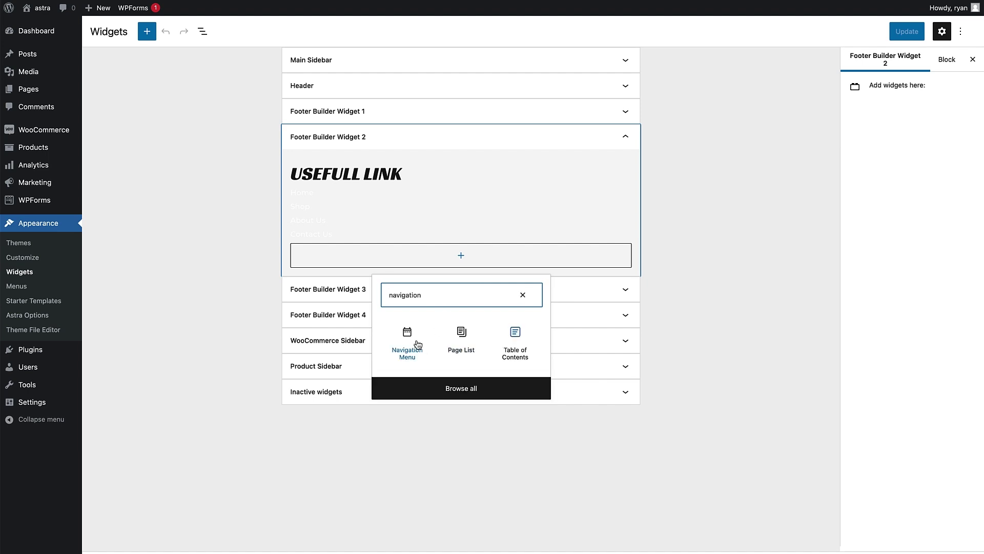
click(407, 341)
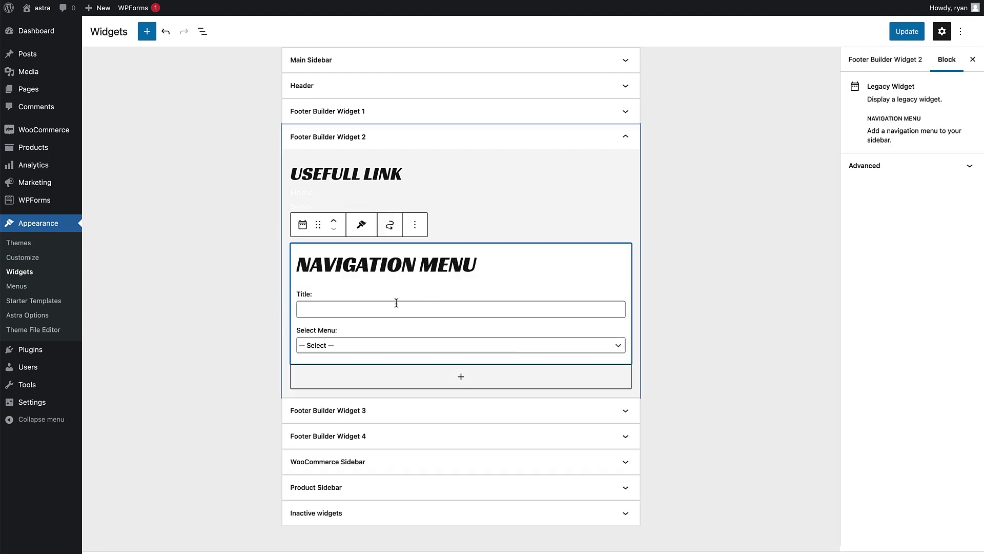
click(378, 343)
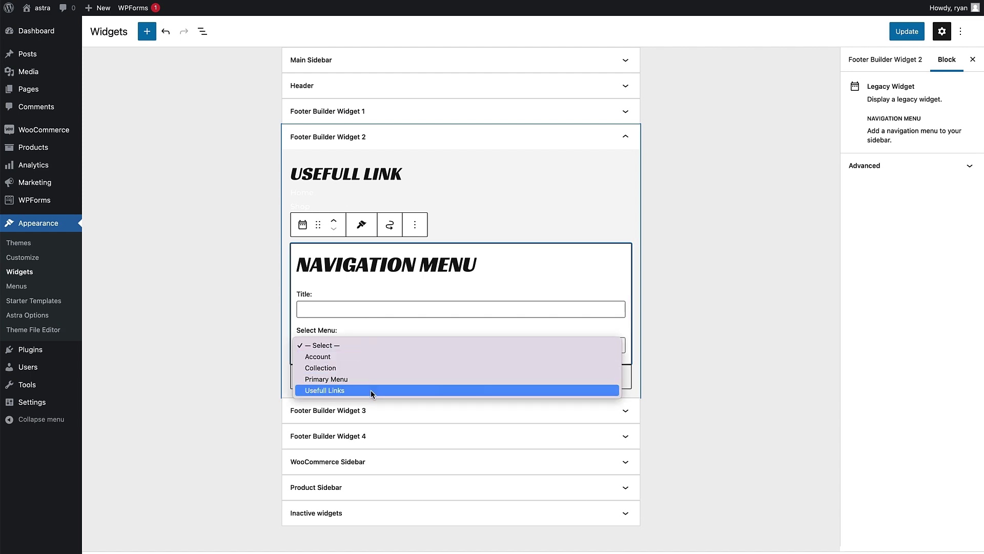
click(350, 390)
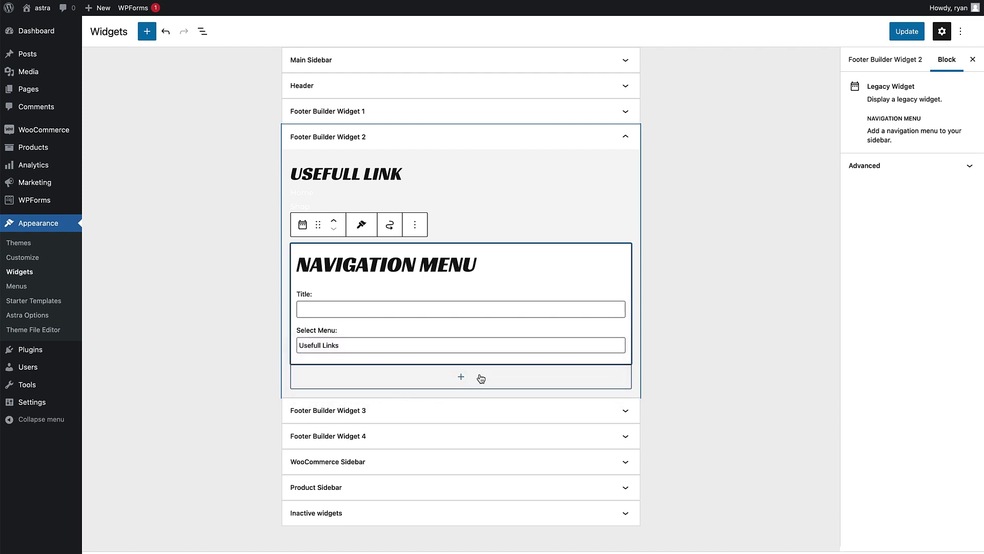
click(714, 323)
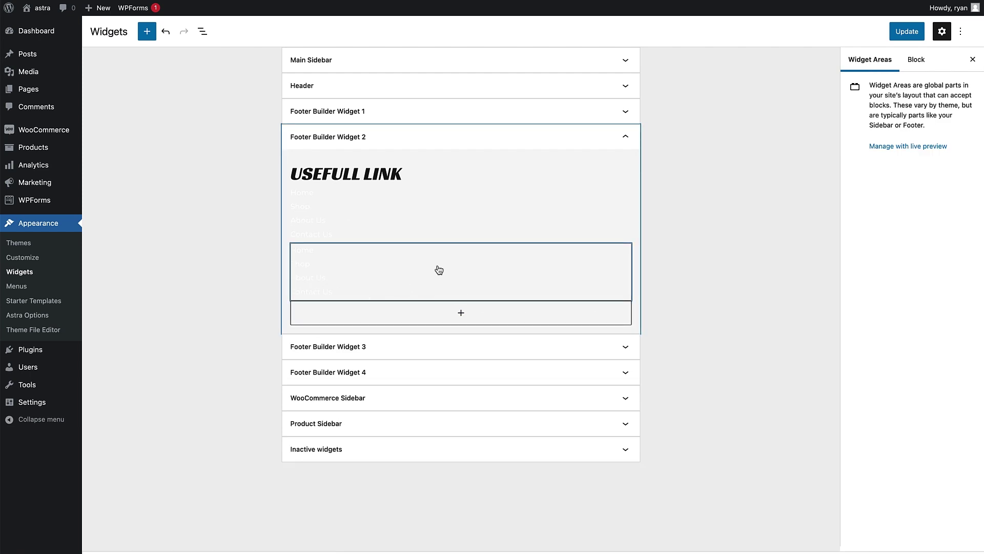
Remove the duplicate Navigation Menu widget and return to the Menus editor
click(424, 285)
click(415, 224)
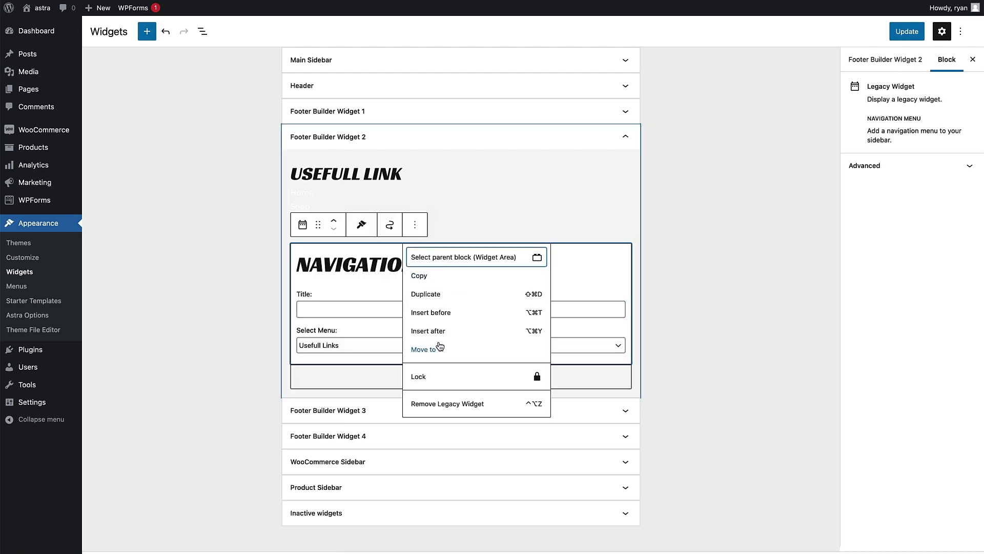
click(446, 403)
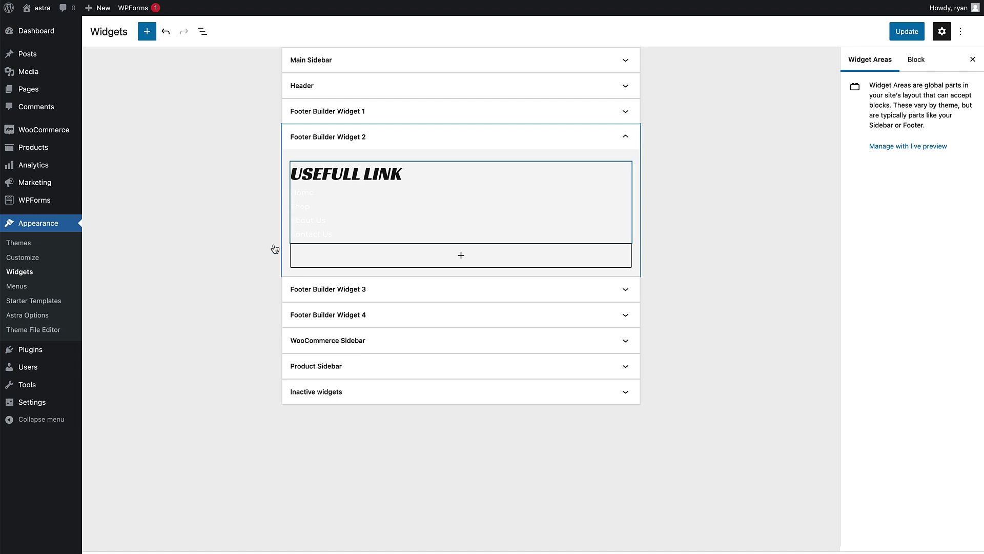
click(38, 290)
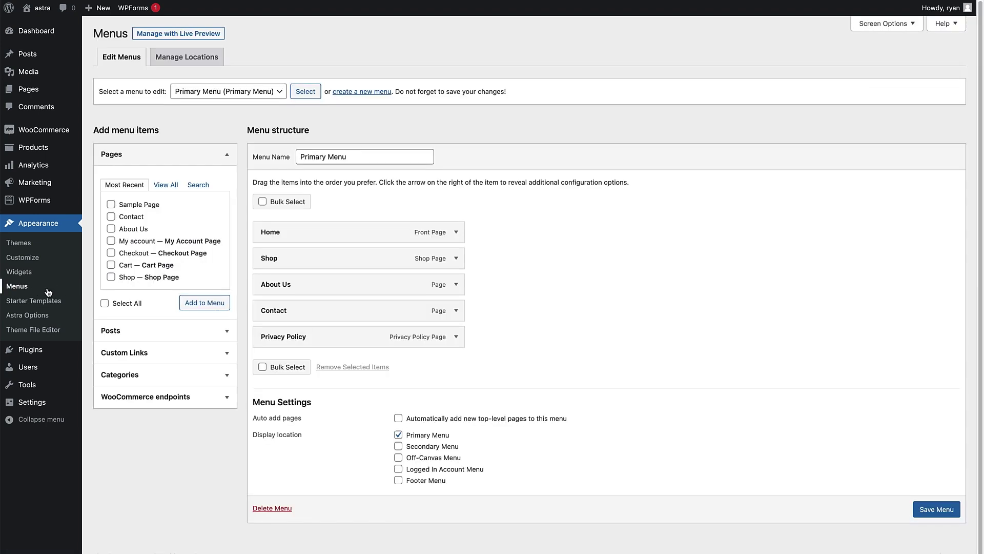
Load the Usefull Links menu in the menu editor
click(228, 97)
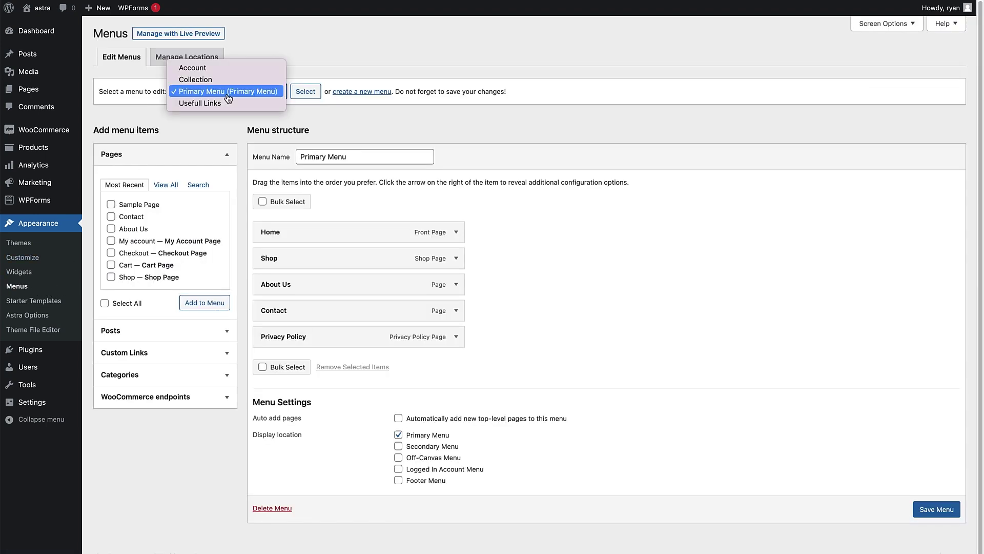
click(223, 102)
click(297, 96)
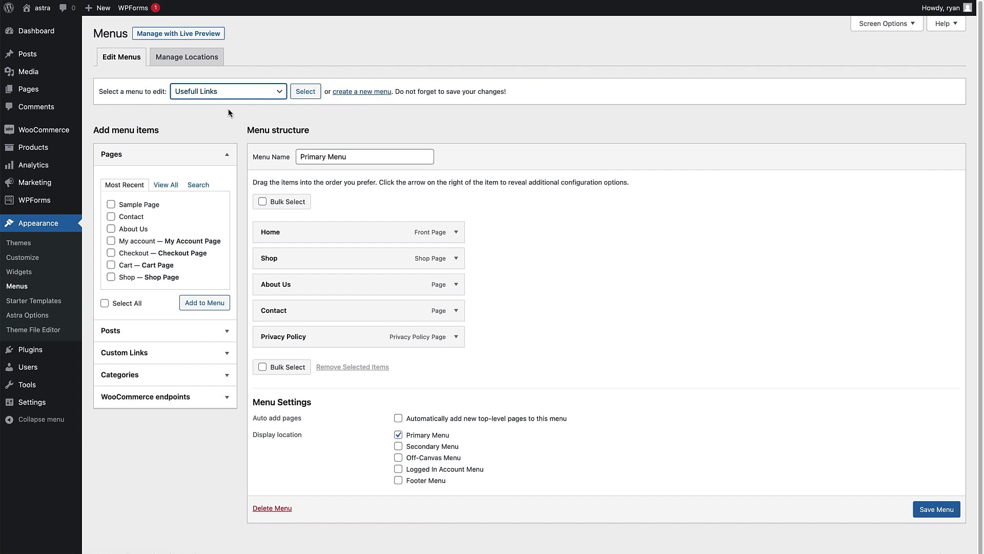
click(308, 95)
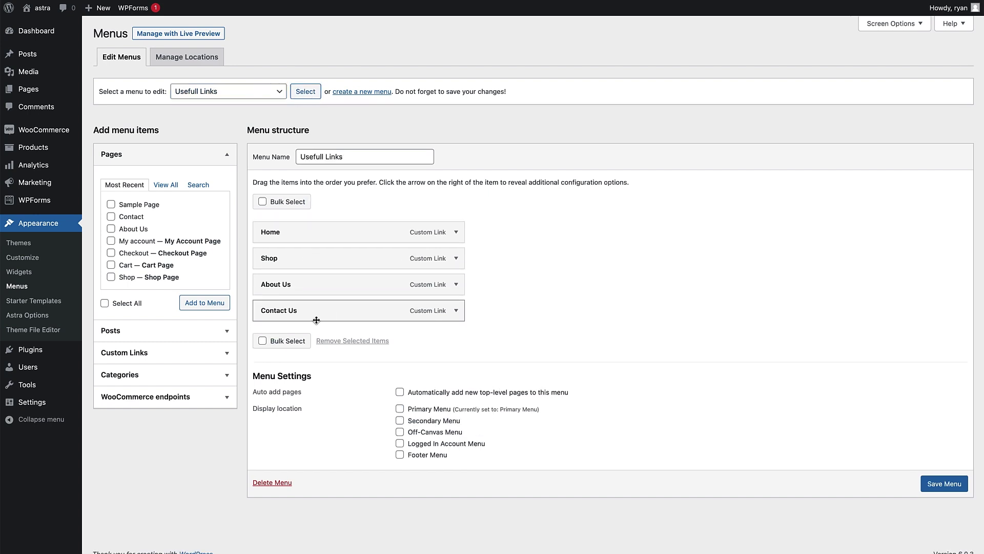
Add Privacy Policy to Usefull Links, save the menu, and check the live site footer
click(172, 187)
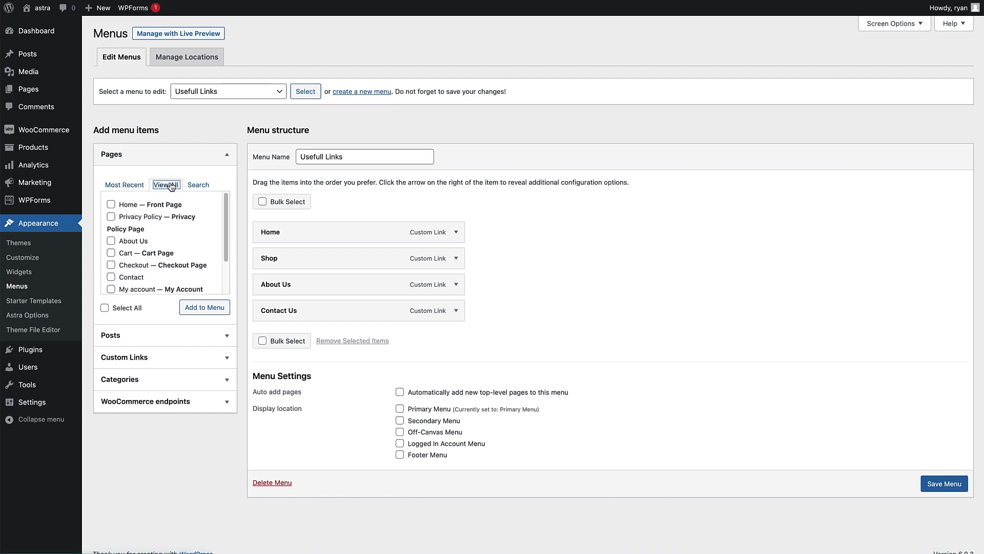
click(111, 216)
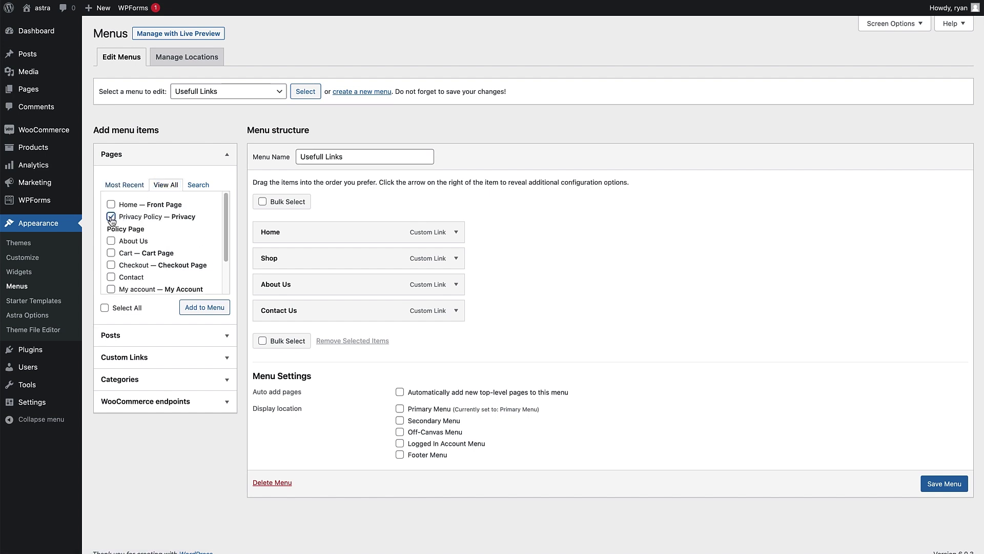
click(220, 310)
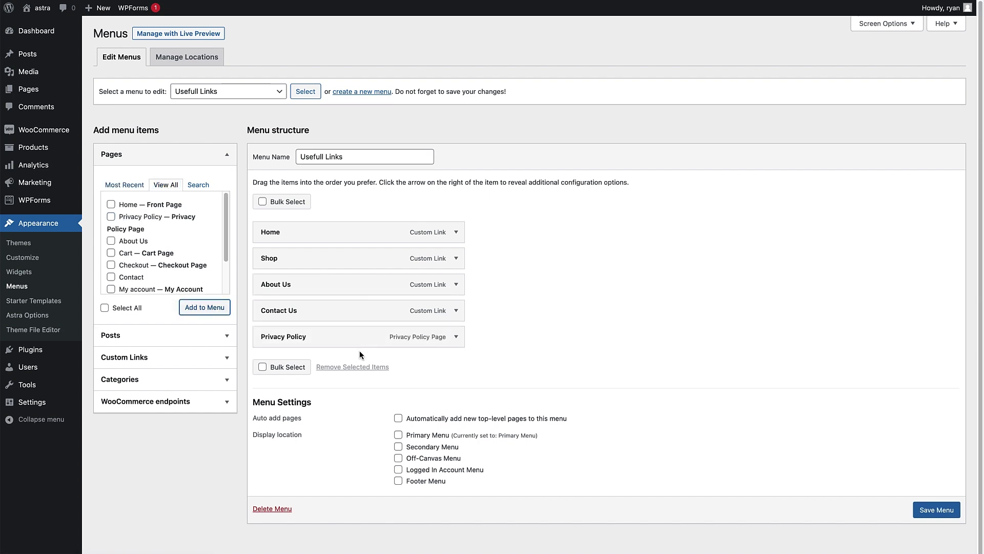
click(931, 510)
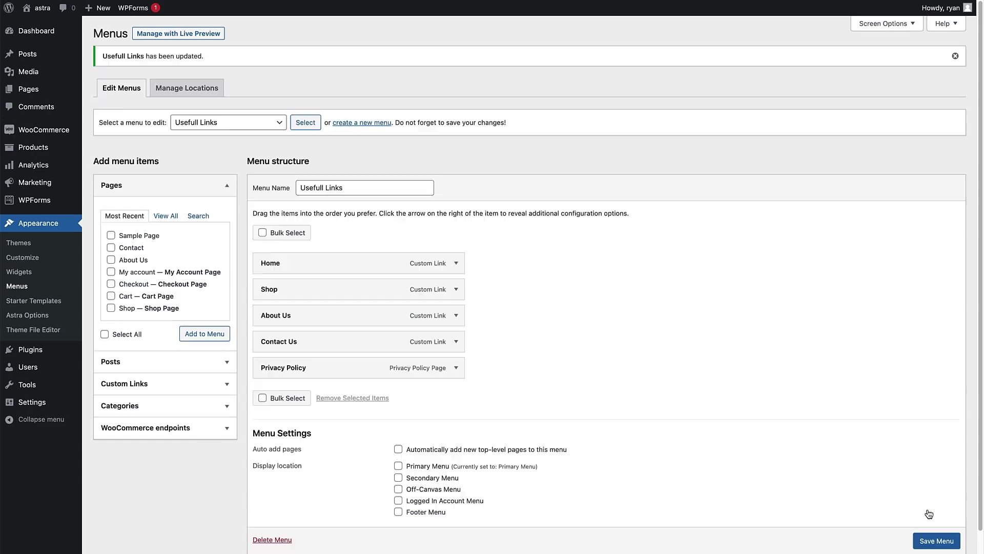
click(23, 21)
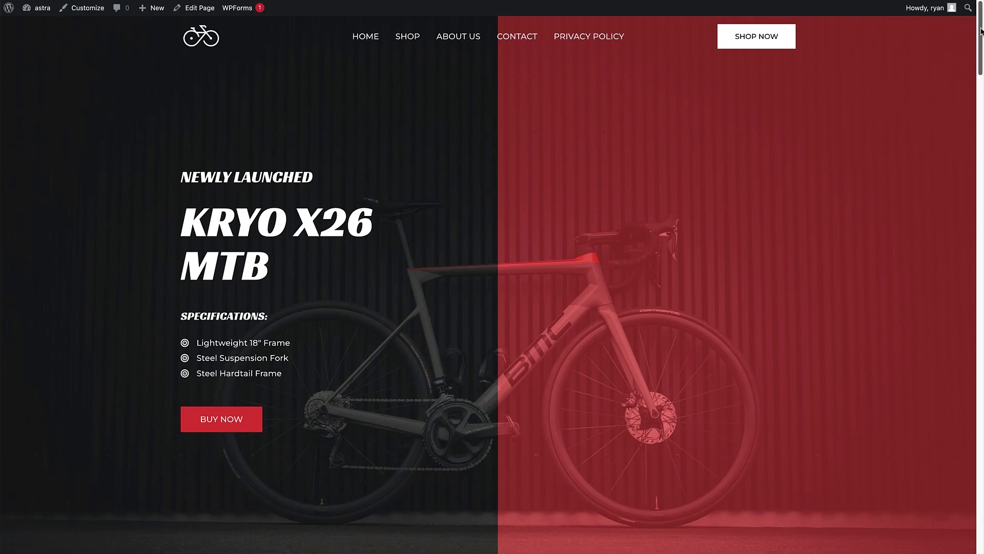
scroll(492, 277, down, 20)
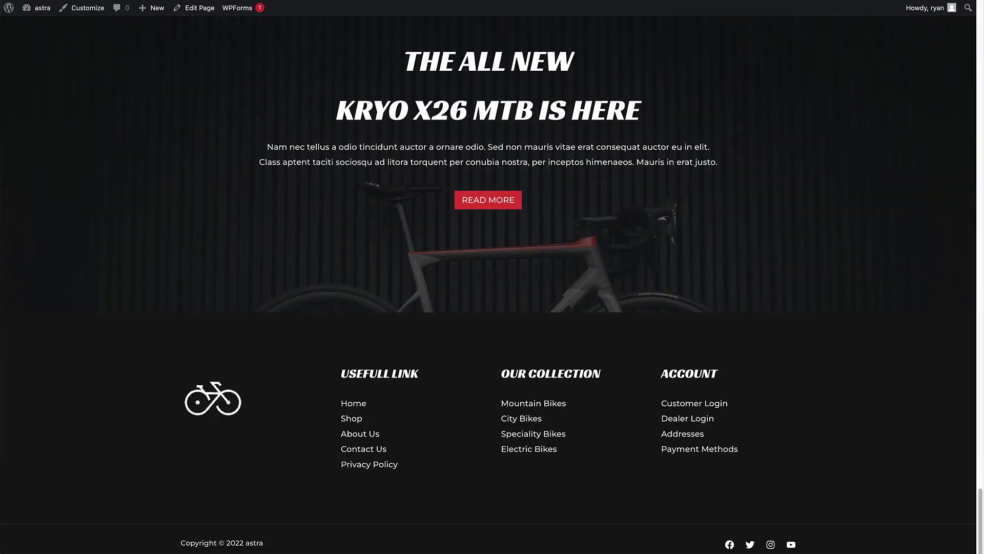